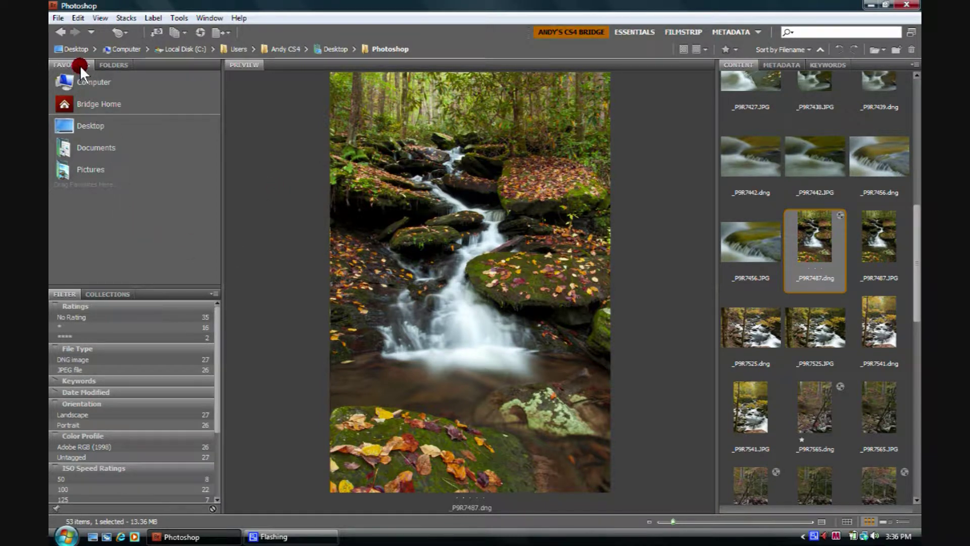
Show the Computer location, look over the folder tree, and return to the favorites list
click(86, 81)
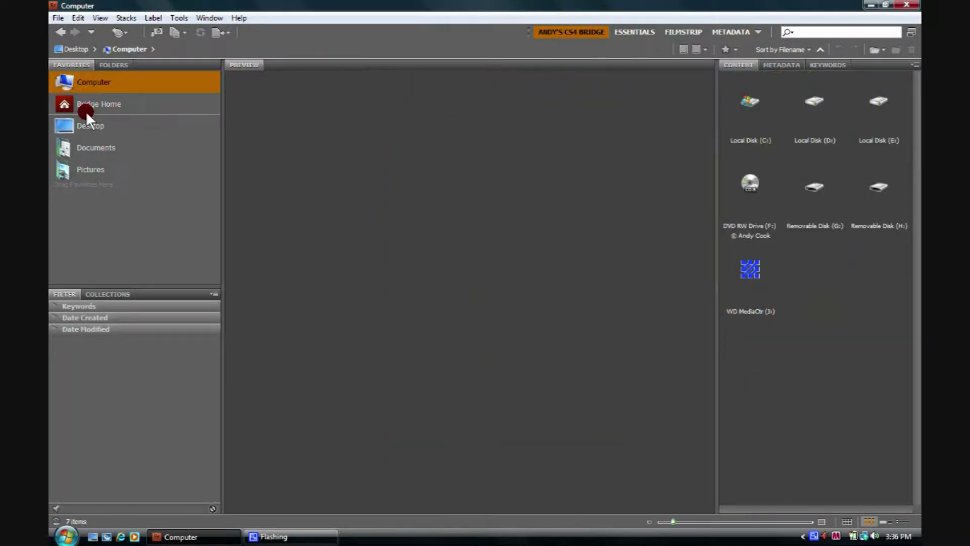
click(111, 62)
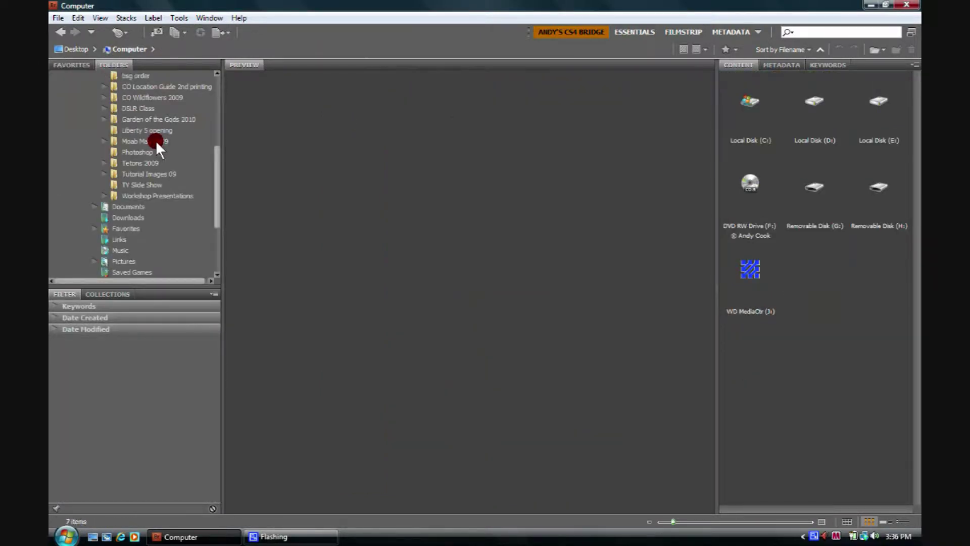
click(71, 62)
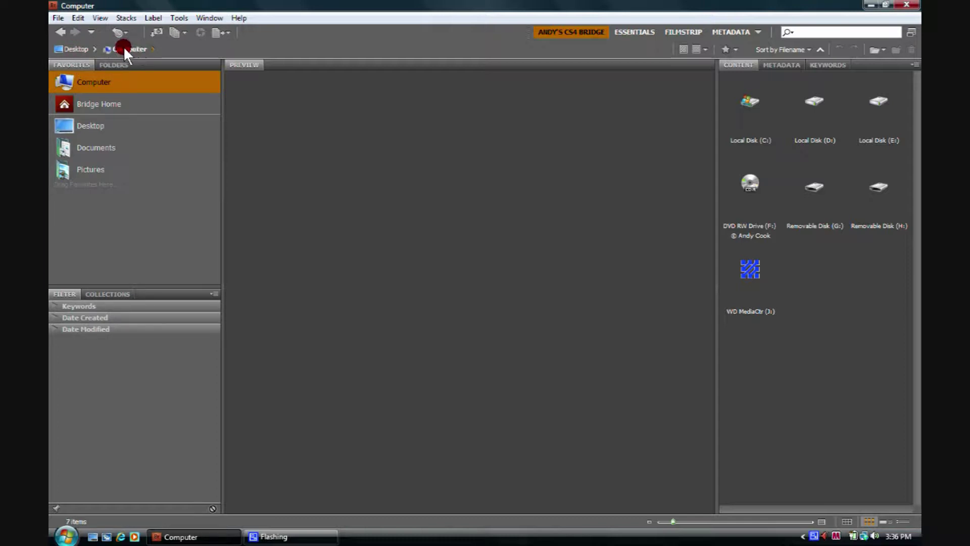
Go to the Desktop location and open its Photoshop folder to display the images
click(82, 48)
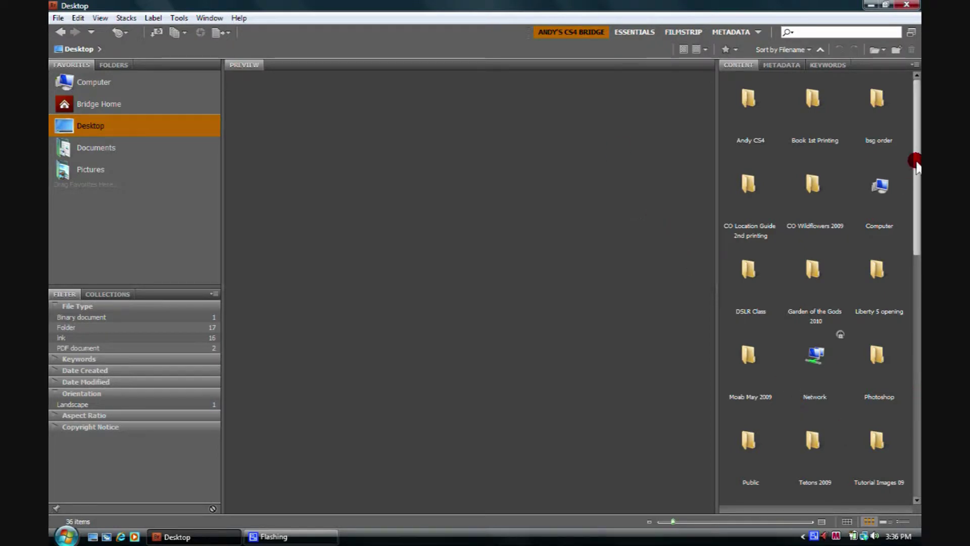
drag(917, 153, 916, 169)
click(868, 312)
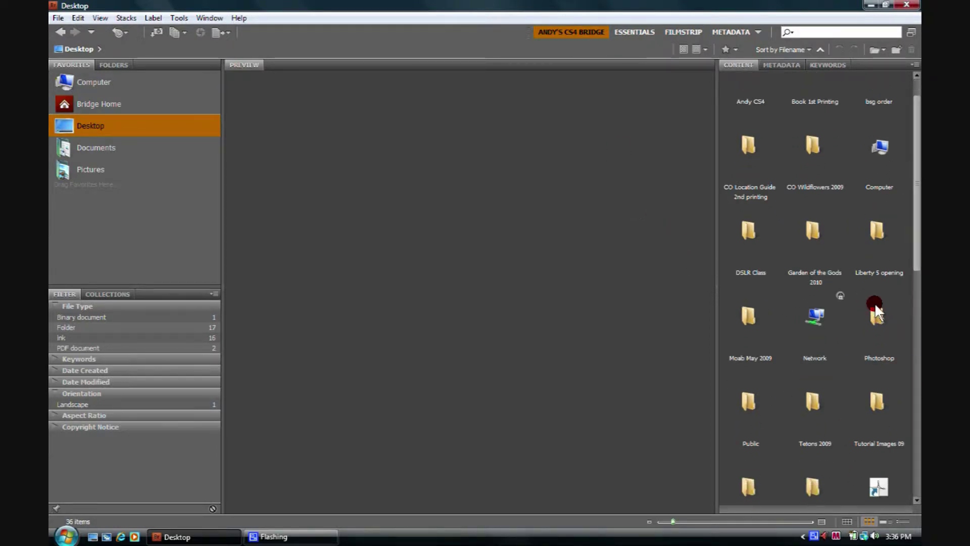
double_click(869, 313)
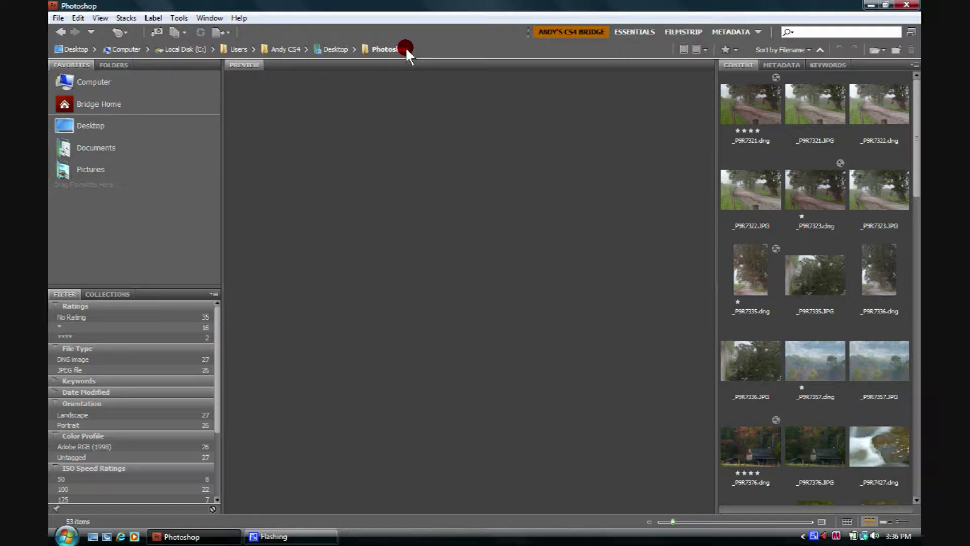
Go up to the Desktop folder and reopen the Photoshop folder, also stepping back and forward through the visited locations
click(339, 46)
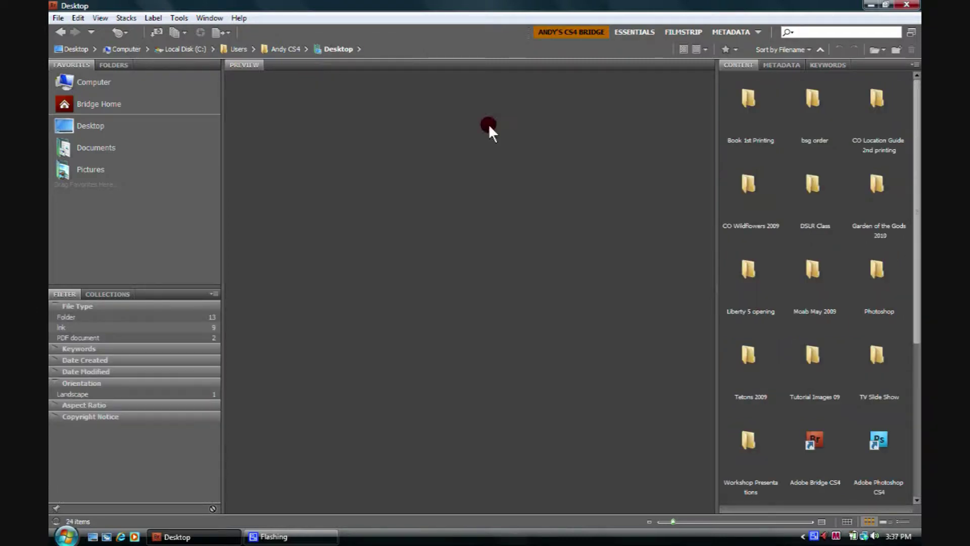
double_click(872, 271)
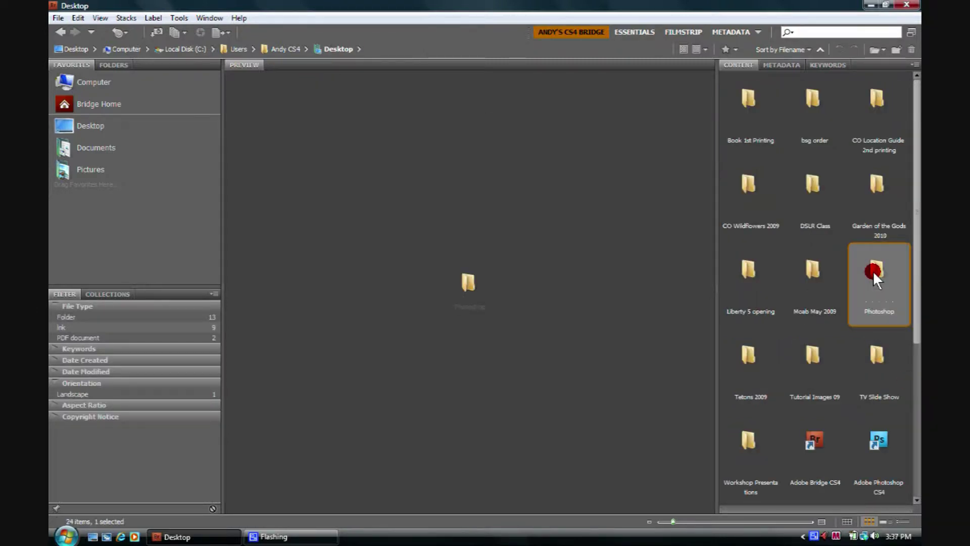
click(59, 29)
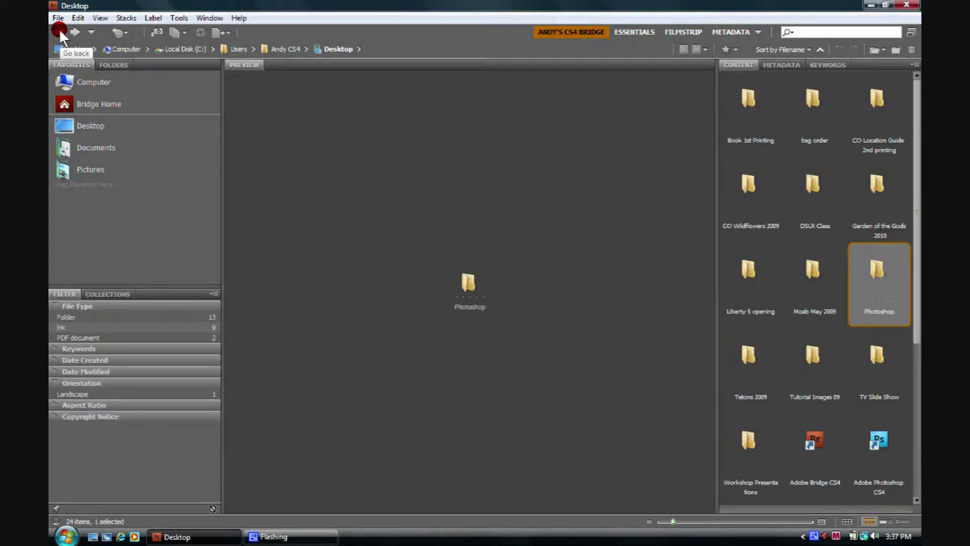
click(73, 30)
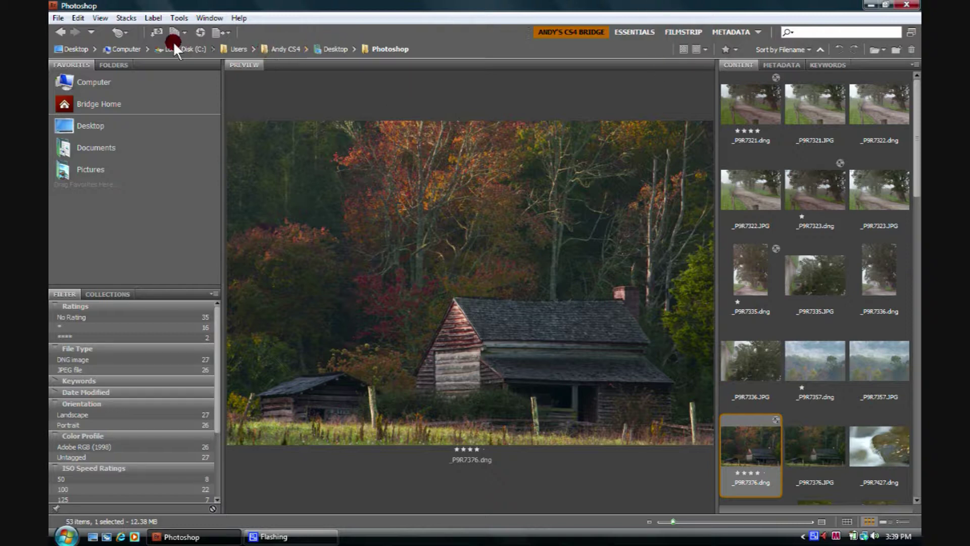
Open the General preferences and enable double-click editing of Camera Raw settings in Bridge
click(77, 18)
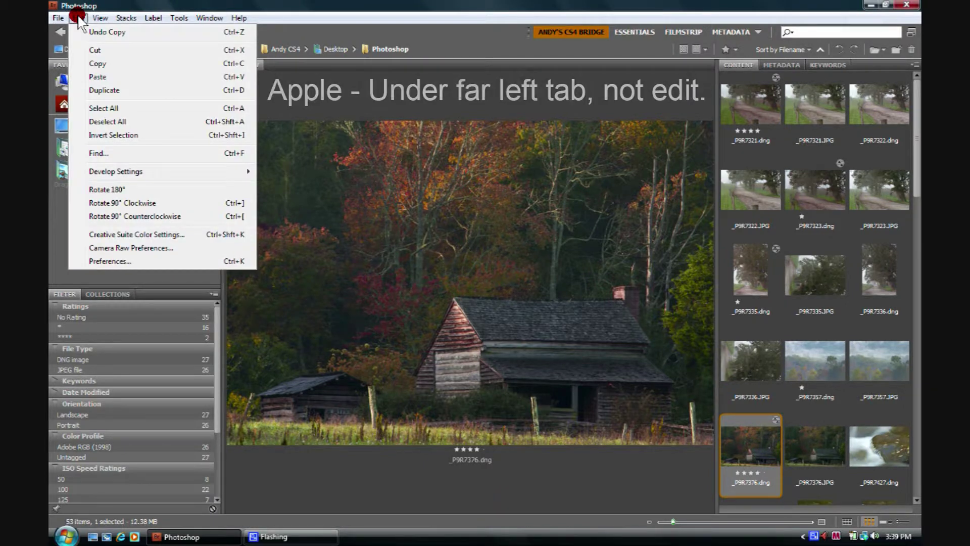
click(104, 259)
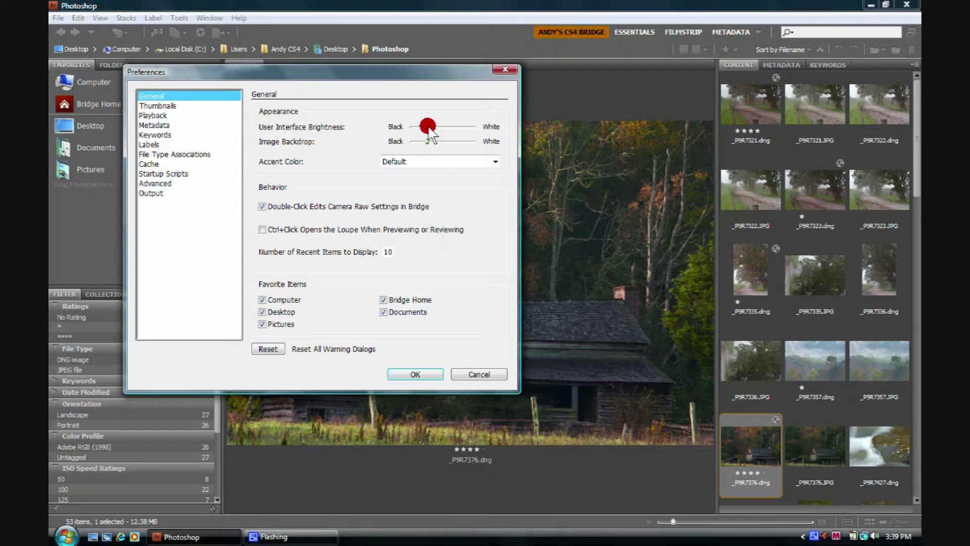
mouse_move(428, 129)
mouse_down()
mouse_move(456, 131)
mouse_move(431, 128)
mouse_move(428, 142)
mouse_move(455, 144)
mouse_move(427, 144)
mouse_up()
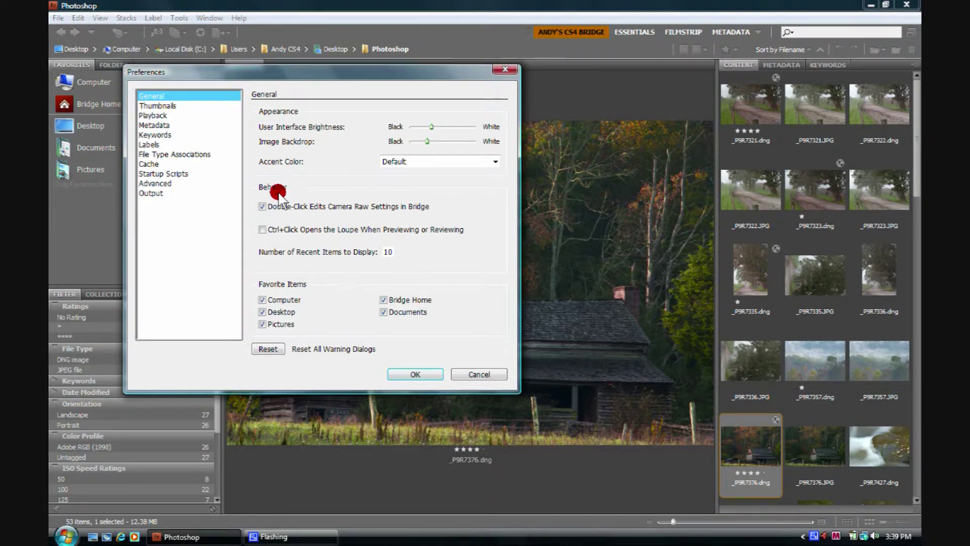
click(262, 206)
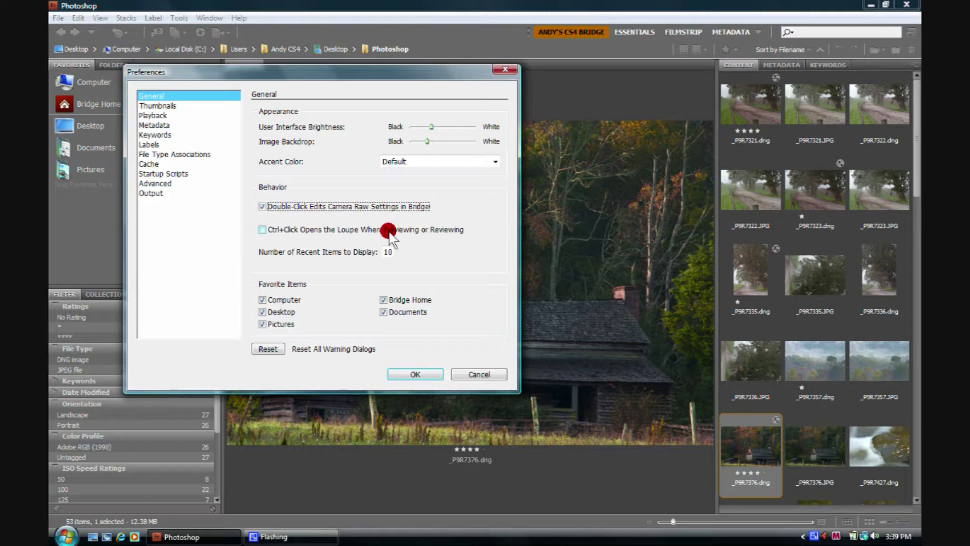
Review the Thumbnails, Playback, Metadata and Keywords preference pages
click(170, 106)
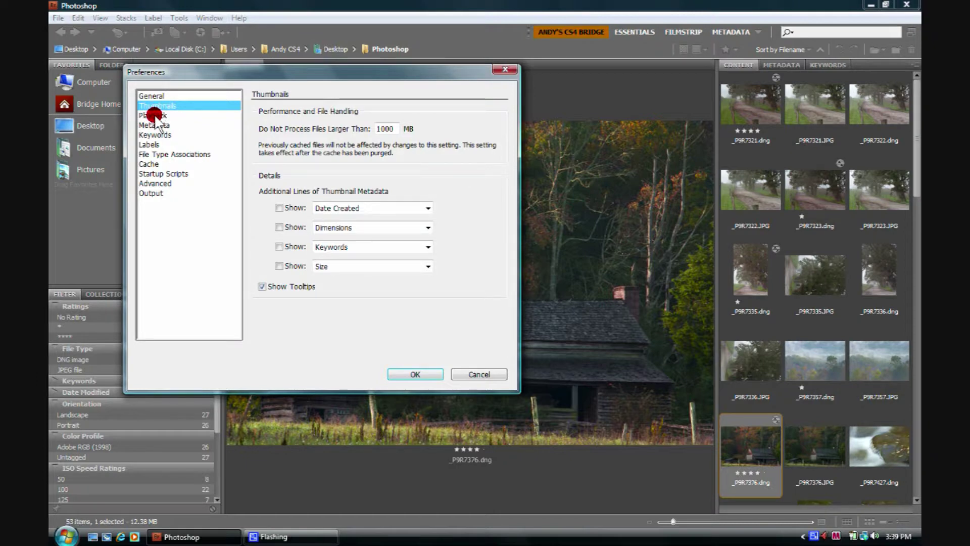
click(155, 116)
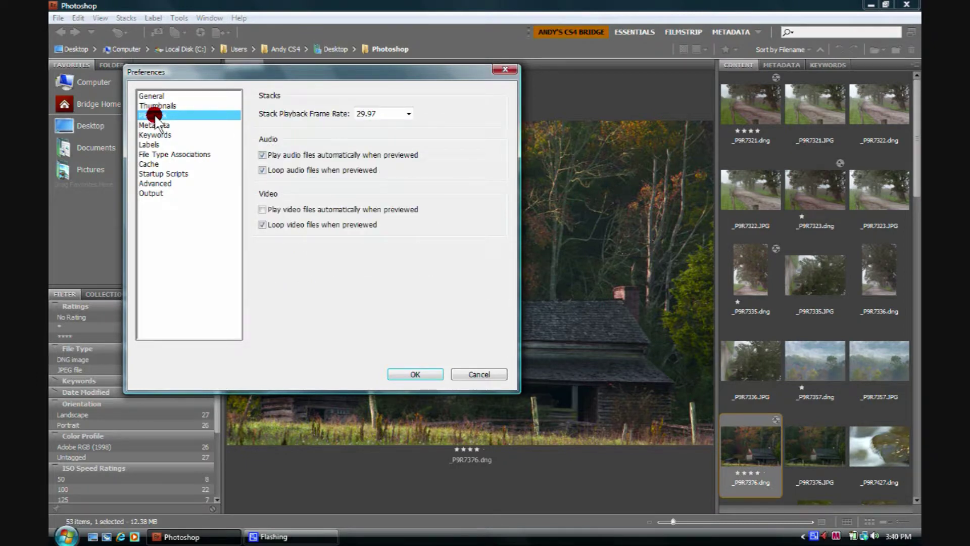
click(156, 125)
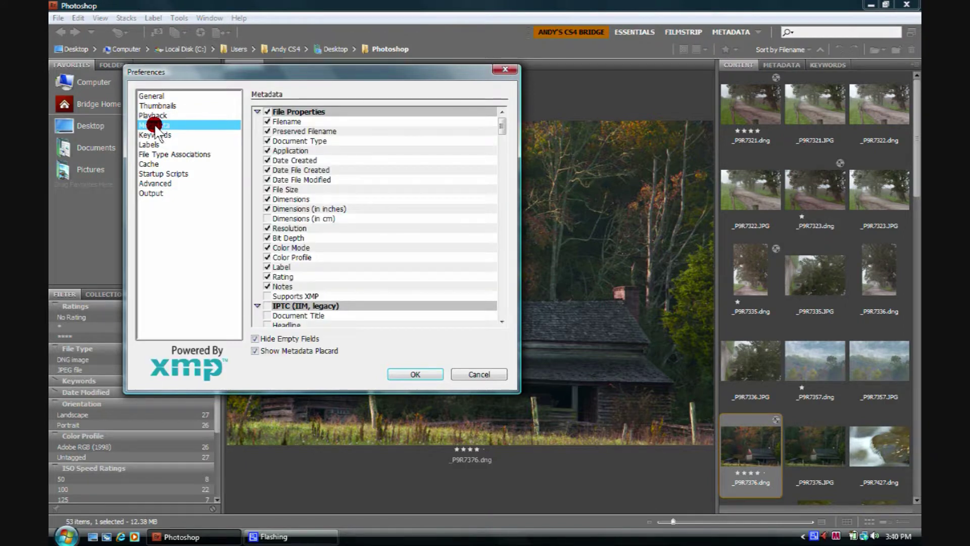
click(284, 237)
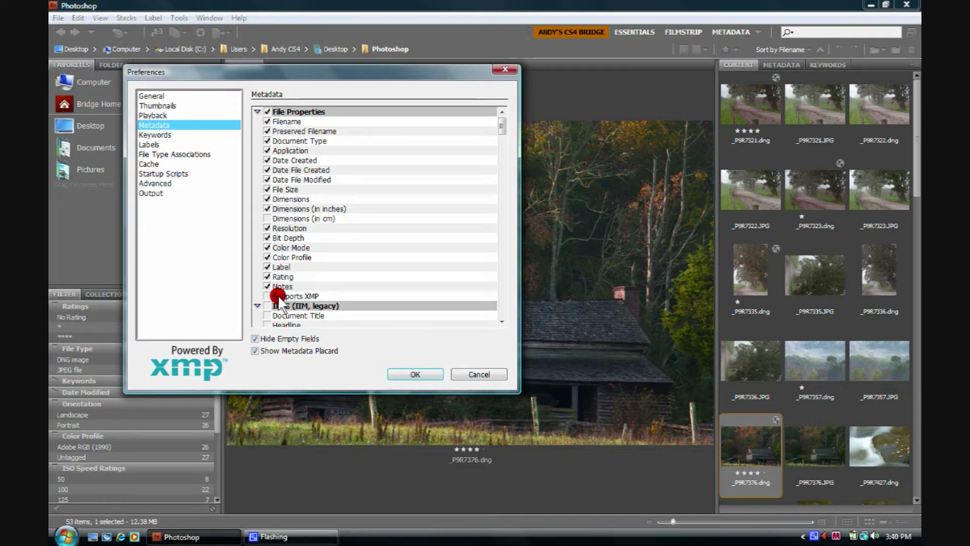
click(155, 134)
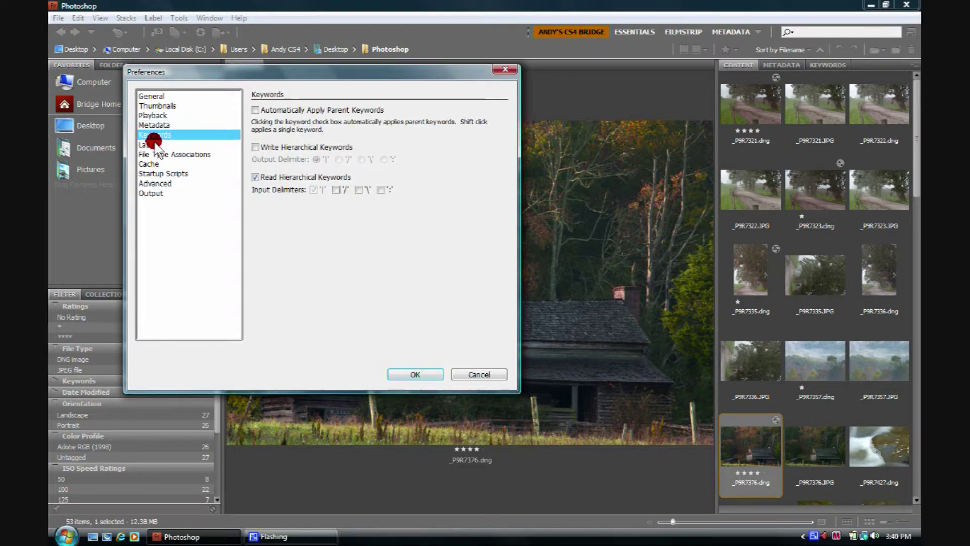
In the Labels preferences, try requiring the Control key to apply labels and ratings, and turn the requirement off again
click(157, 144)
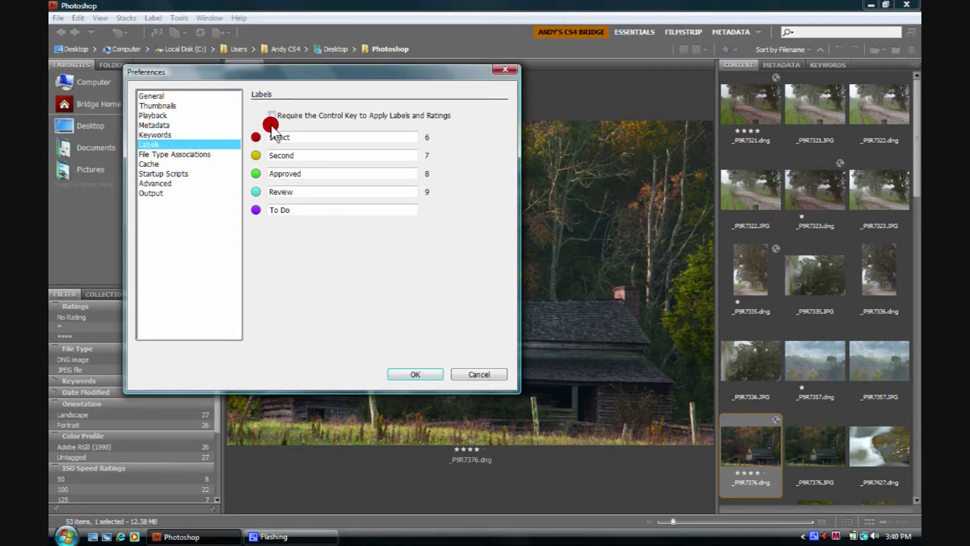
click(272, 115)
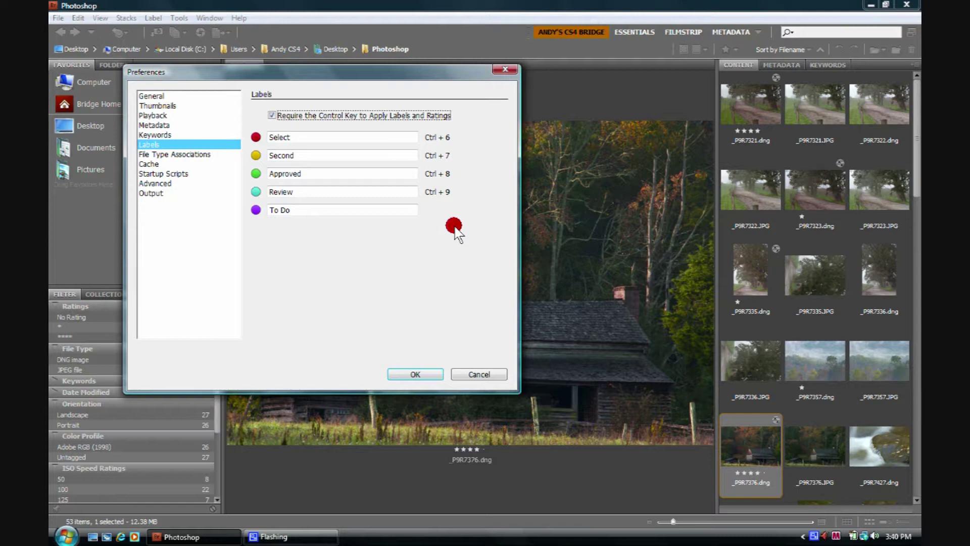
click(272, 115)
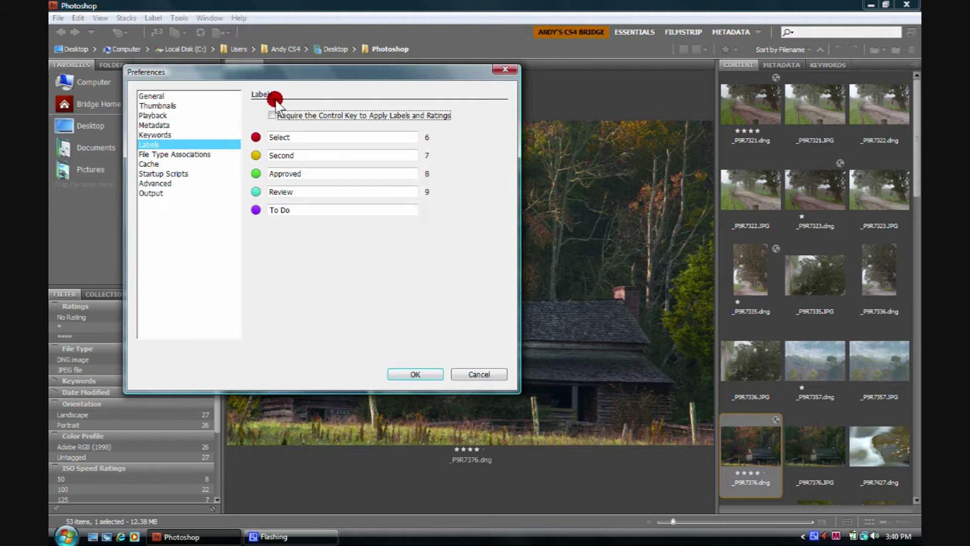
click(272, 115)
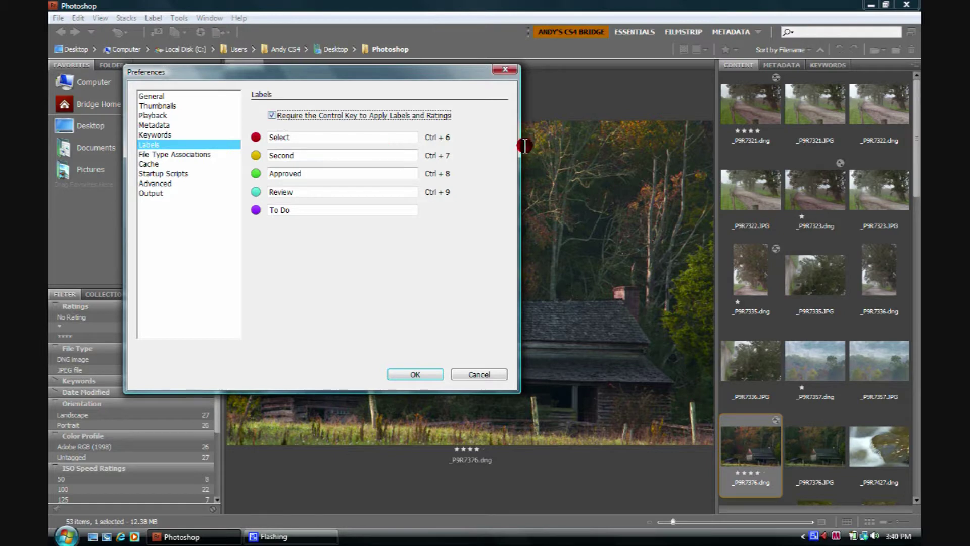
click(272, 115)
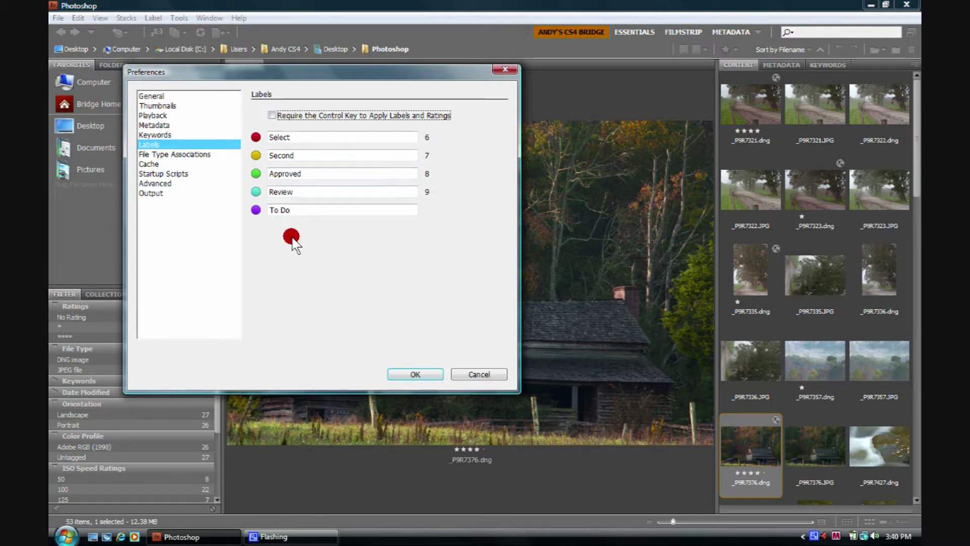
Examine which applications are assigned to the formats in the File Type Associations preferences, from the first entry to the last
click(186, 153)
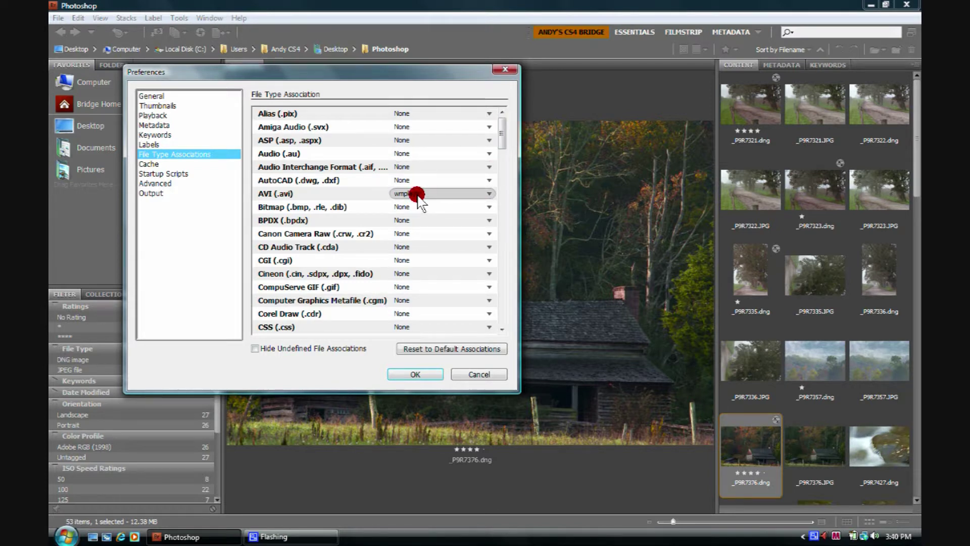
drag(501, 135, 498, 203)
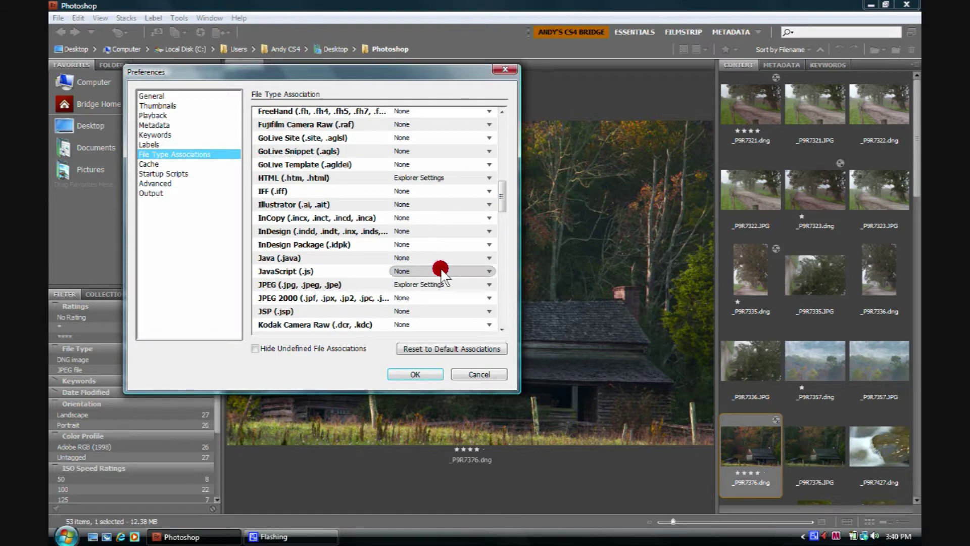
drag(498, 196, 498, 326)
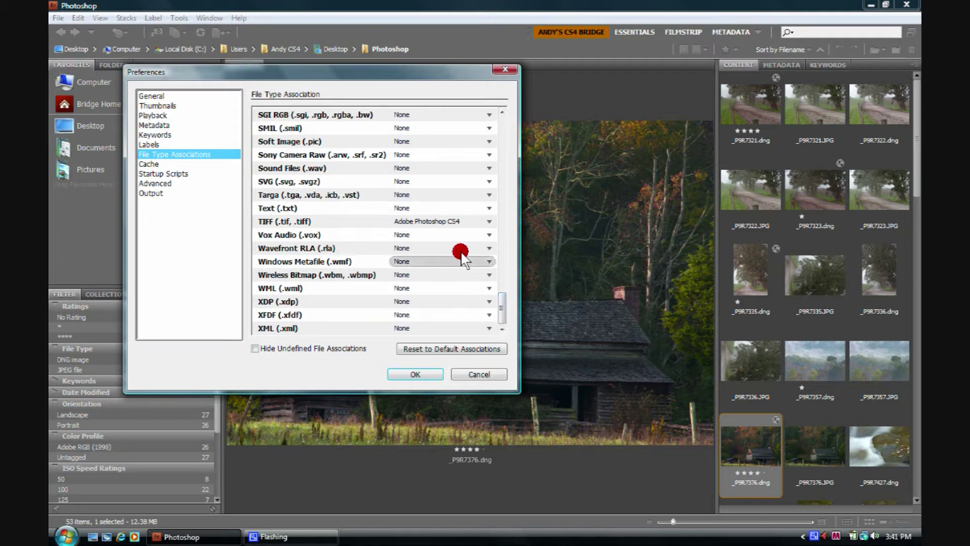
drag(510, 311, 494, 123)
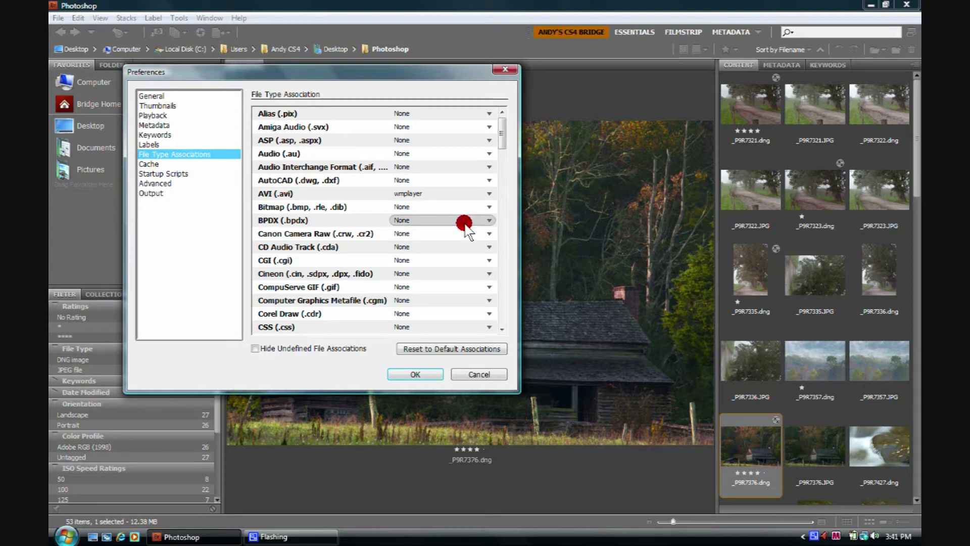
click(488, 221)
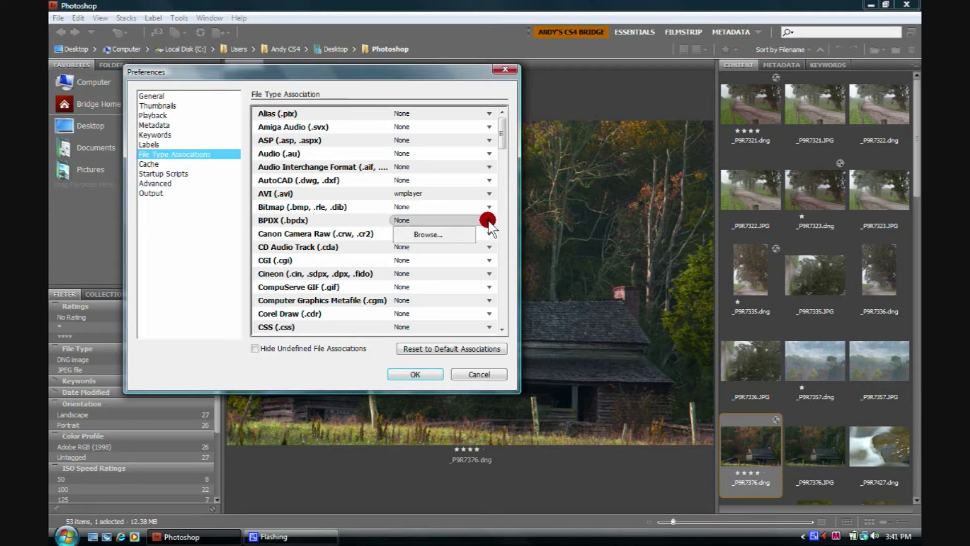
click(427, 235)
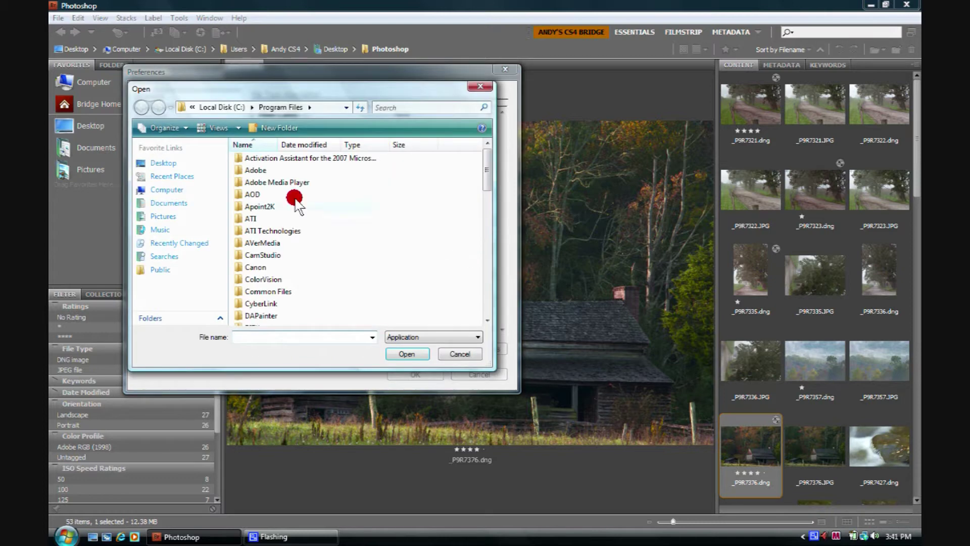
drag(488, 174, 477, 90)
click(478, 87)
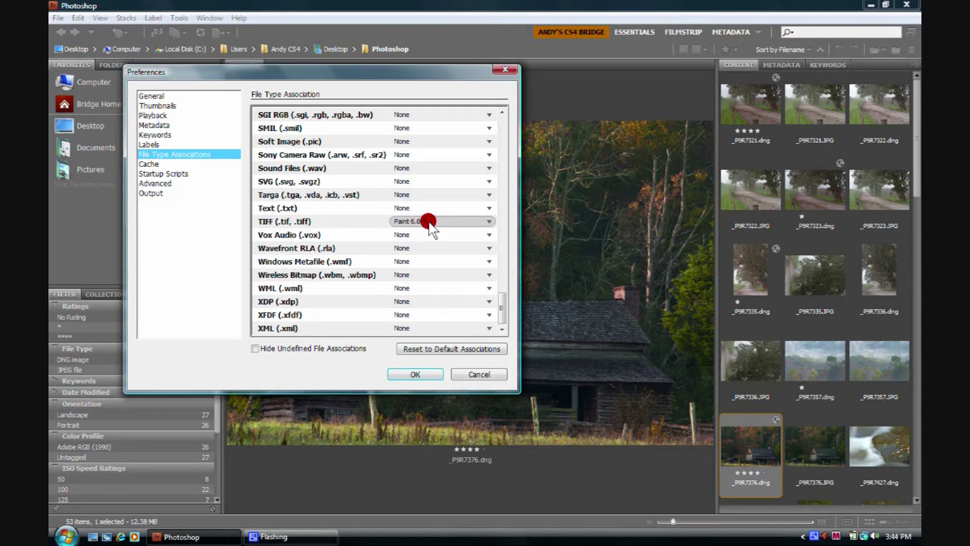
Associate TIFF (.tif, .tiff) files with Adobe Photoshop CS4 by choosing Photoshop.exe from the Adobe Photoshop CS4 program folder
click(488, 221)
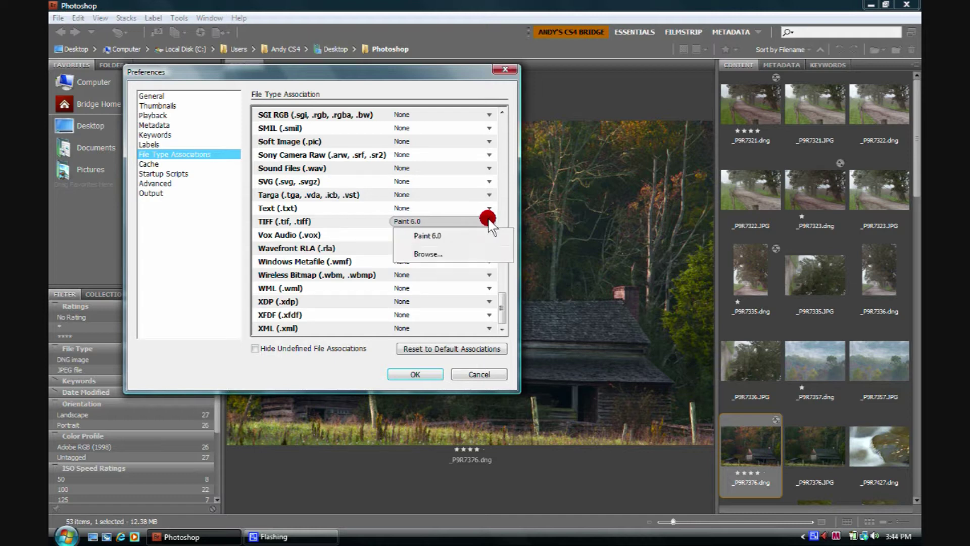
click(426, 254)
double_click(250, 171)
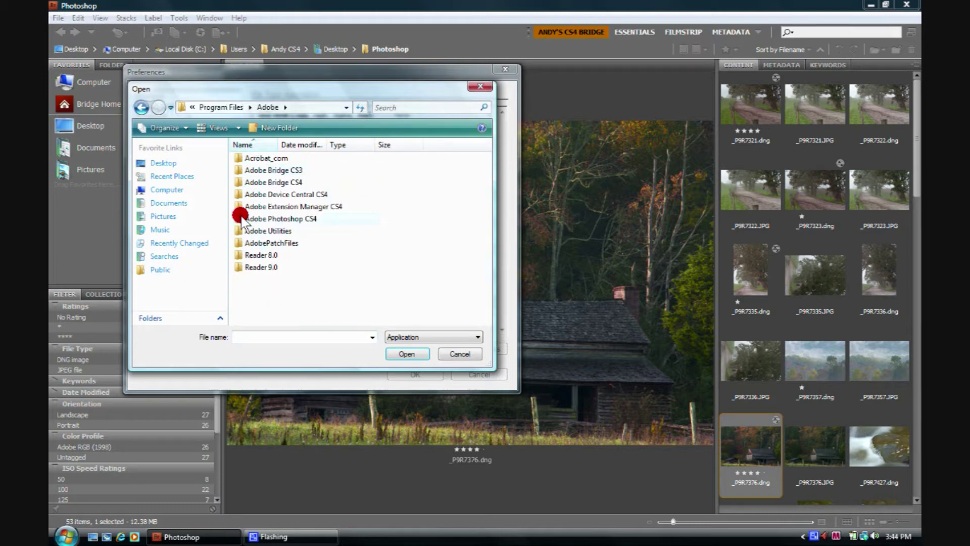
double_click(237, 218)
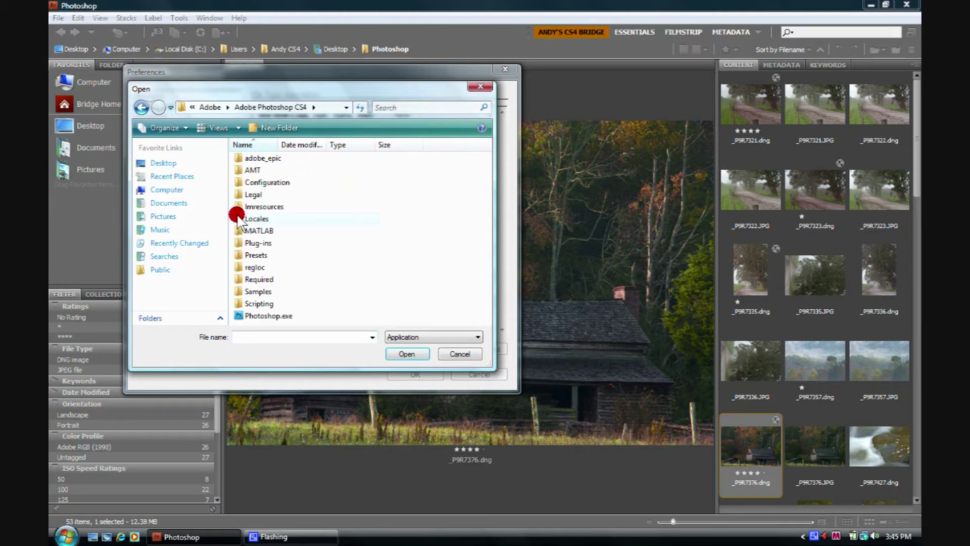
click(238, 316)
click(401, 353)
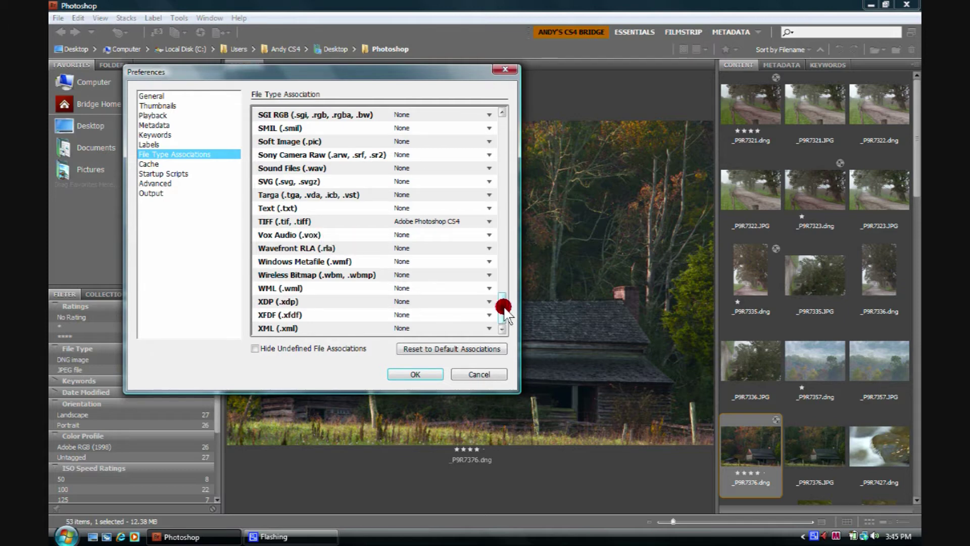
Review the Cache, Startup Scripts, Advanced and Output preference pages
mouse_move(504, 308)
mouse_down()
mouse_move(509, 222)
mouse_move(216, 152)
mouse_move(152, 166)
mouse_up()
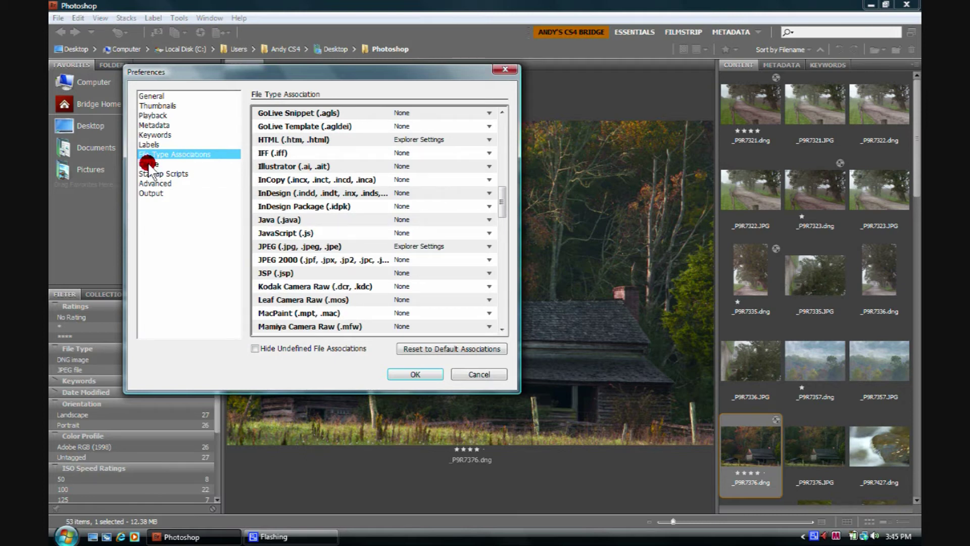
click(148, 164)
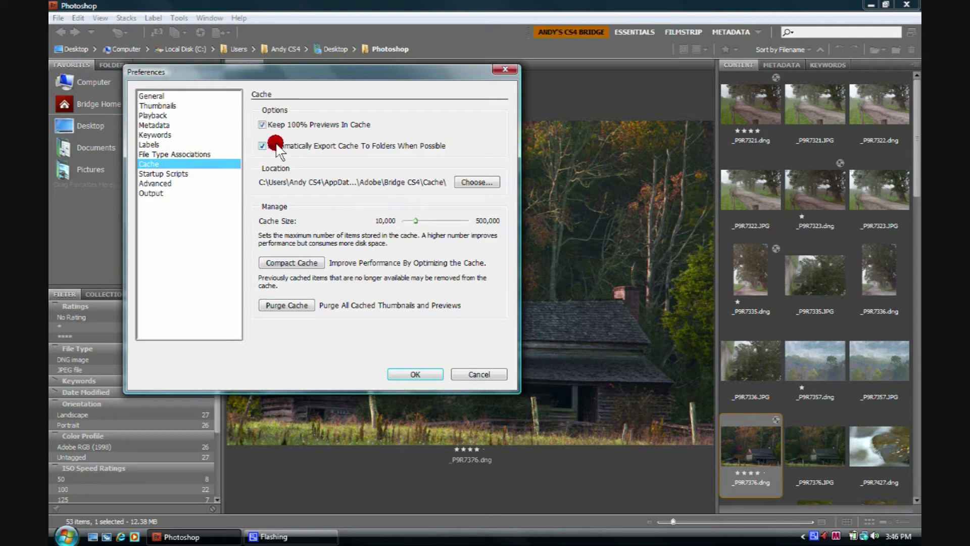
click(173, 174)
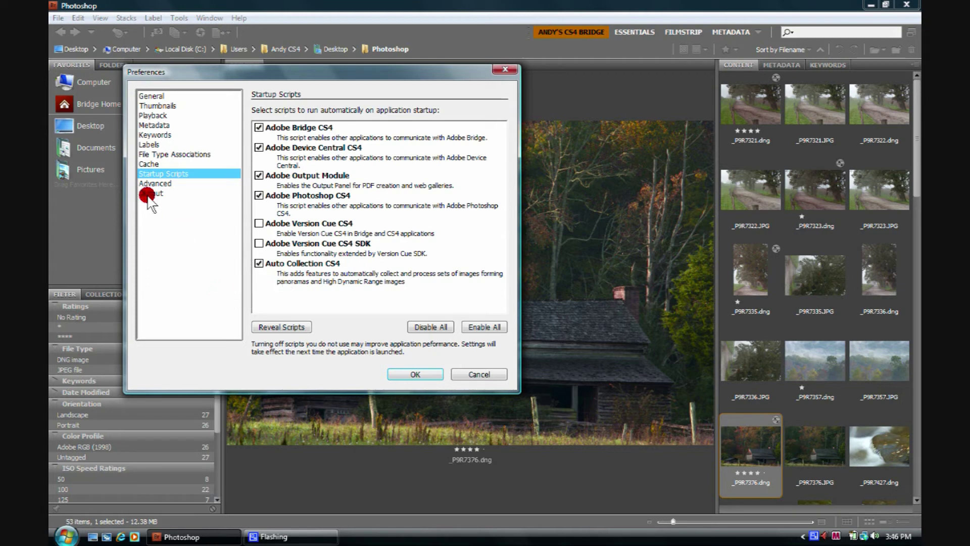
click(160, 184)
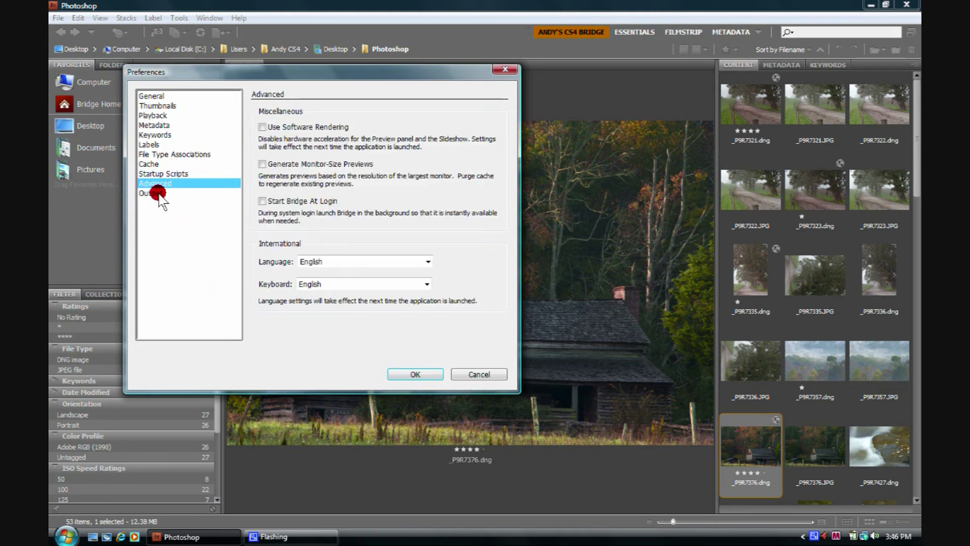
click(155, 192)
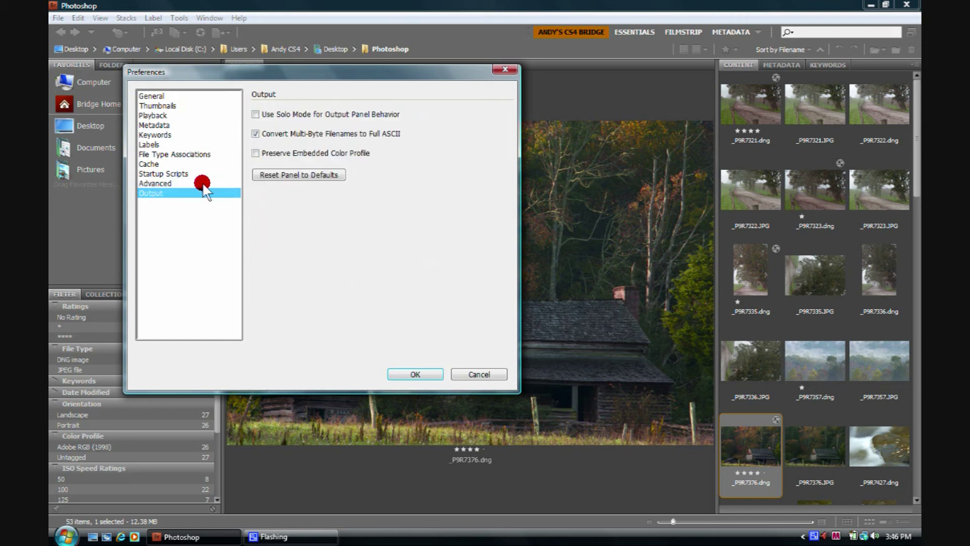
Recheck the General and Labels preference pages, and save the preferences with the dialog closed
click(151, 96)
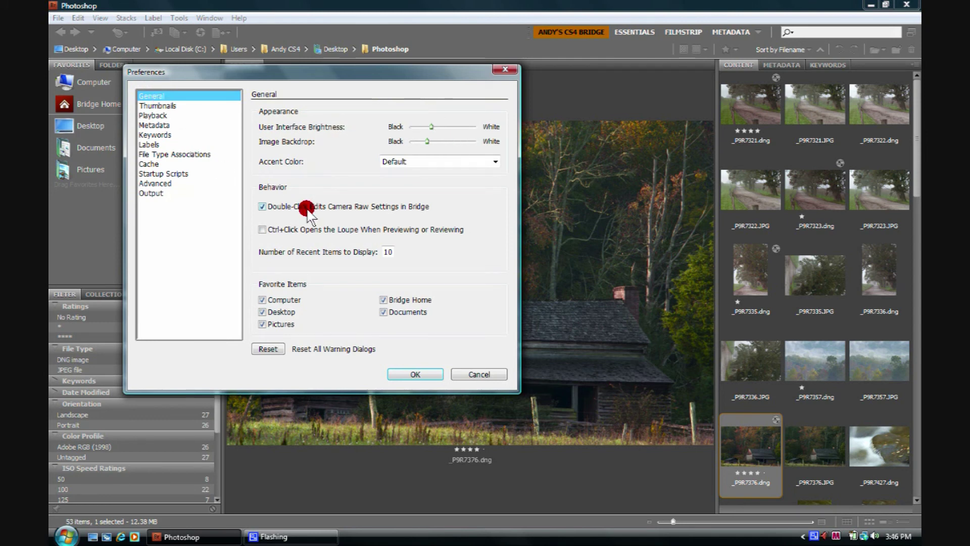
click(150, 144)
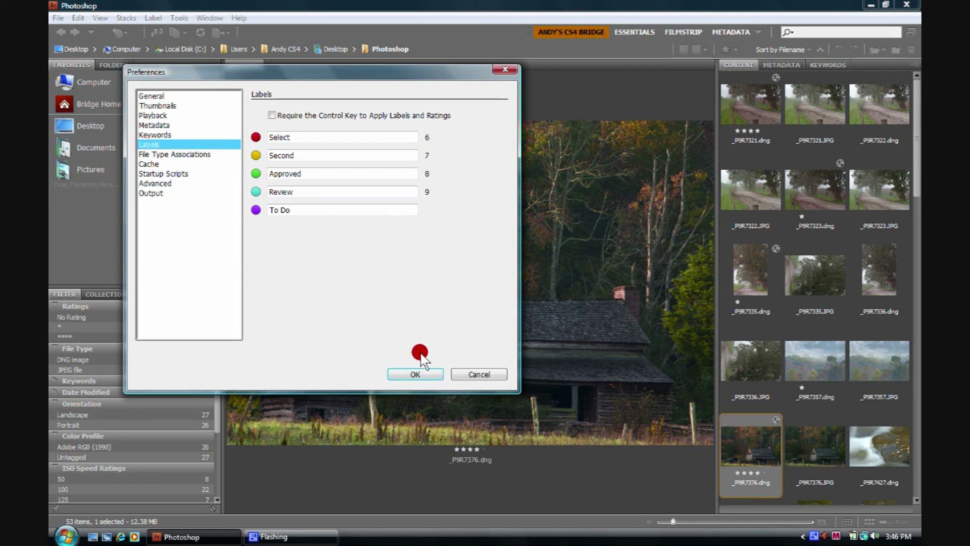
click(415, 374)
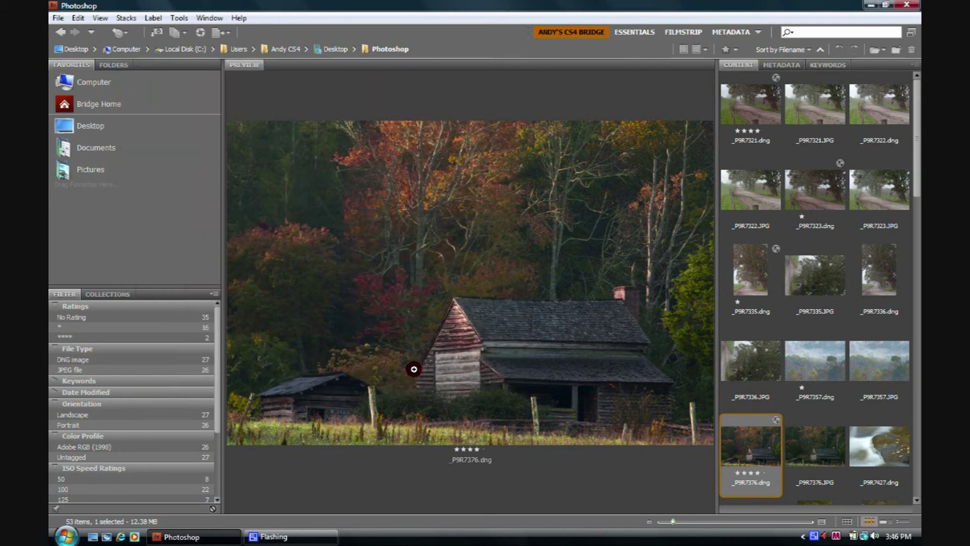